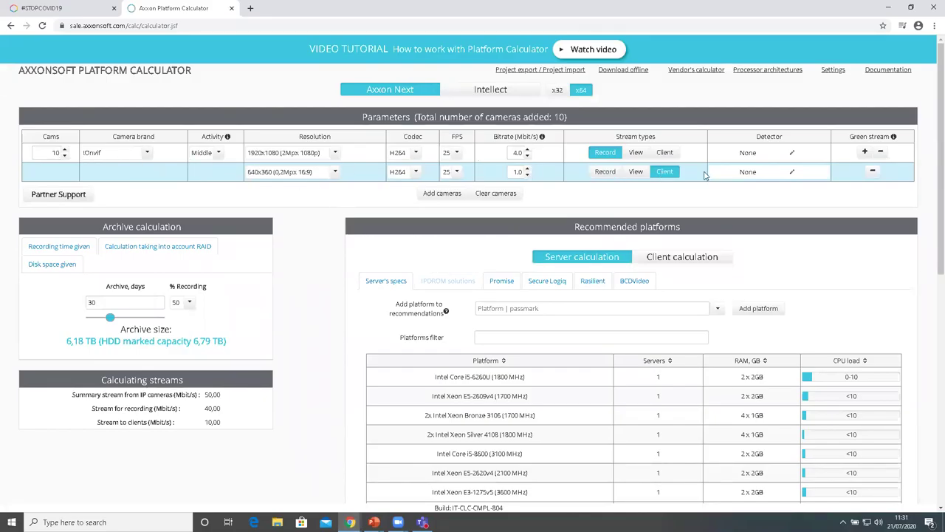
Step: Assign the VCA with neural filter (GPU) detector to the 640x360 client stream
{"action": "left_click", "coordinate": [791, 173]}
{"action": "left_click", "coordinate": [770, 171]}
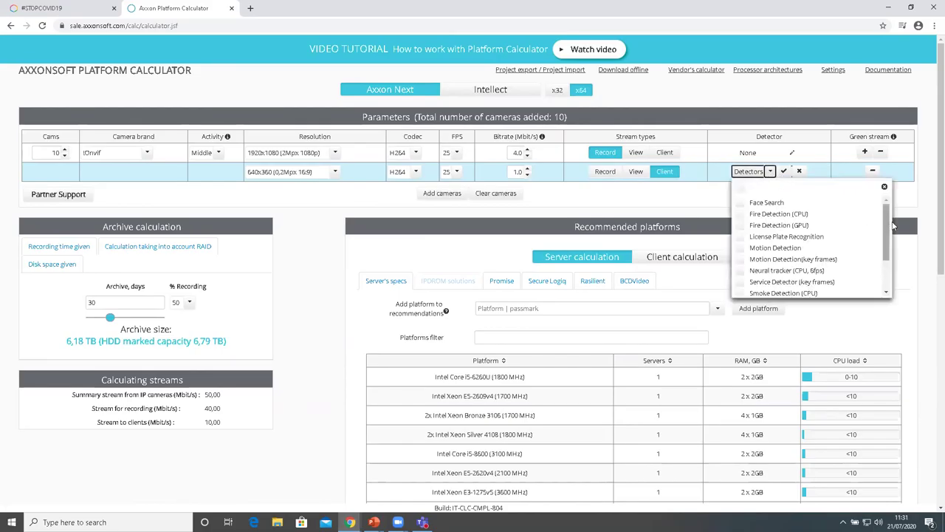
{"action": "scroll", "coordinate": [888, 222], "scroll_direction": "down", "scroll_amount": 2}
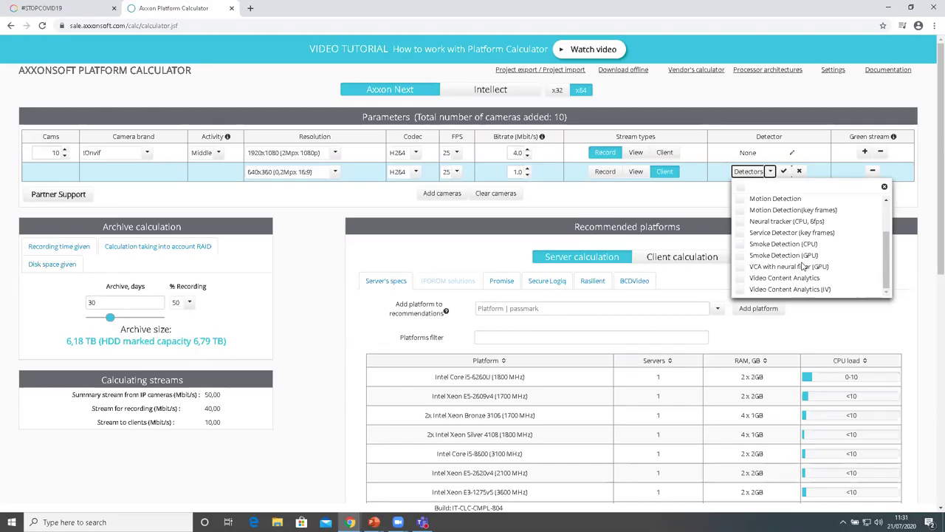
{"action": "left_click_drag", "start_coordinate": [940, 233], "coordinate": [932, 467]}
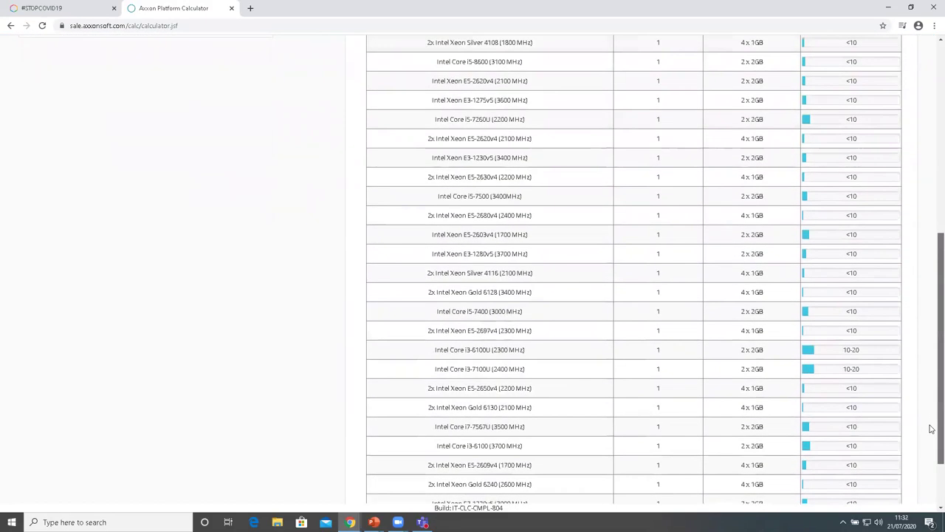
{"action": "left_click_drag", "start_coordinate": [930, 426], "coordinate": [932, 363]}
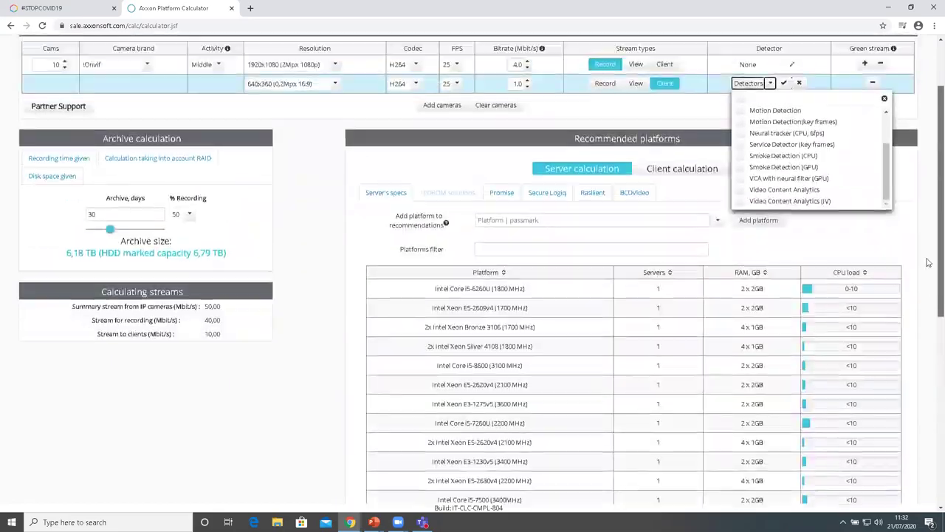
{"action": "scroll", "coordinate": [525, 219], "scroll_direction": "up", "scroll_amount": 1}
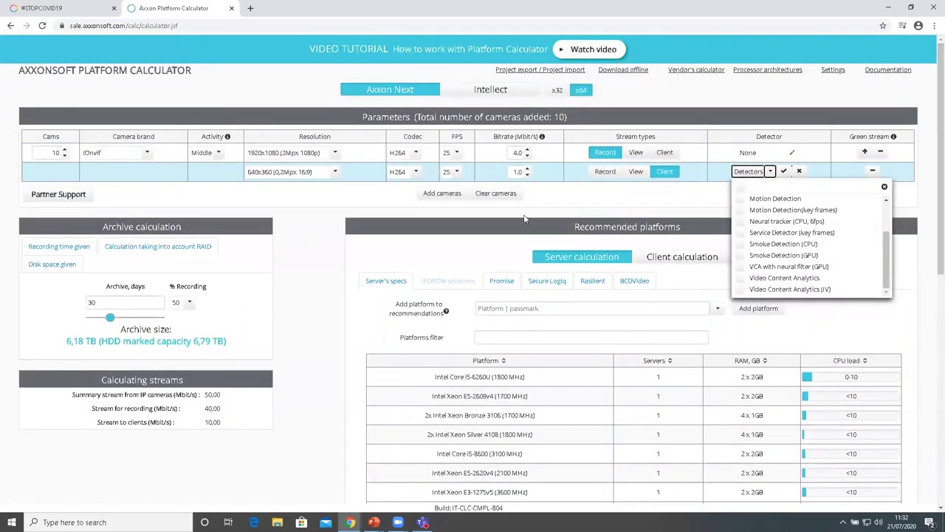
{"action": "left_click", "coordinate": [387, 200]}
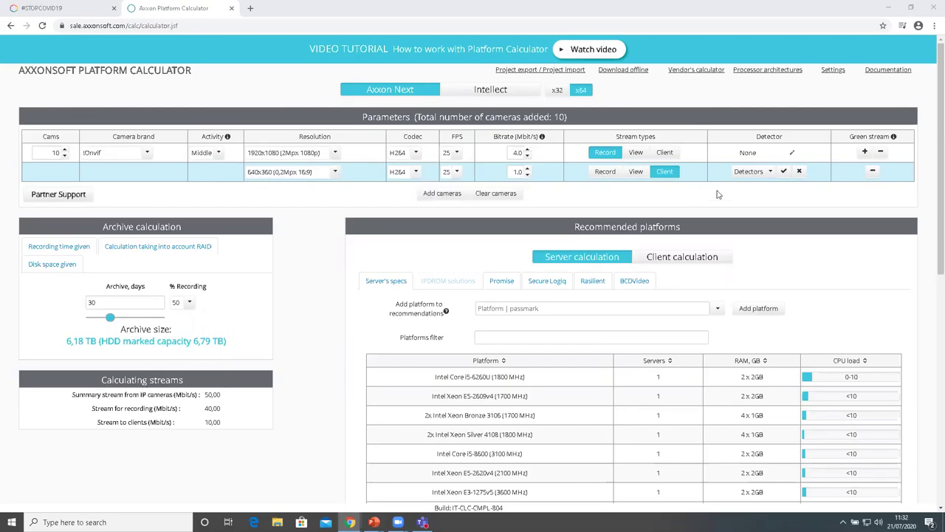
{"action": "left_click", "coordinate": [770, 172]}
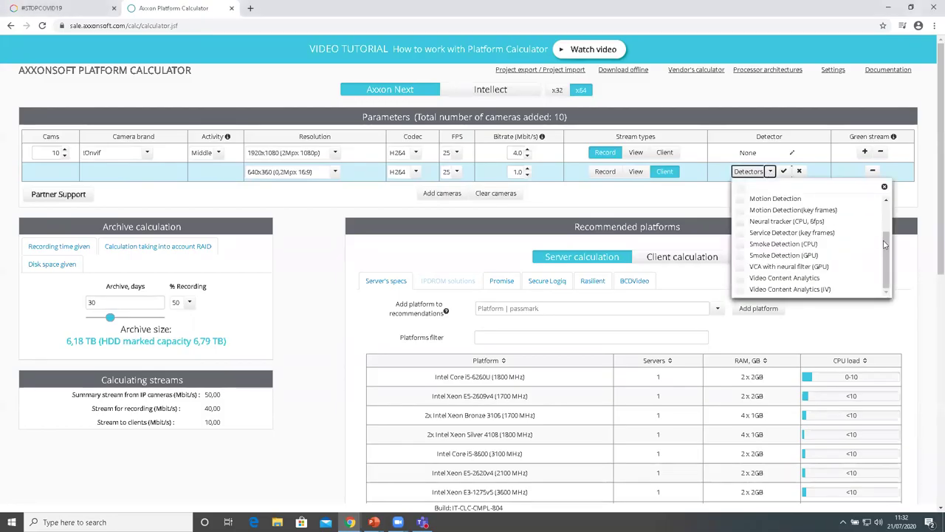
{"action": "left_click", "coordinate": [742, 270]}
{"action": "left_click", "coordinate": [784, 171]}
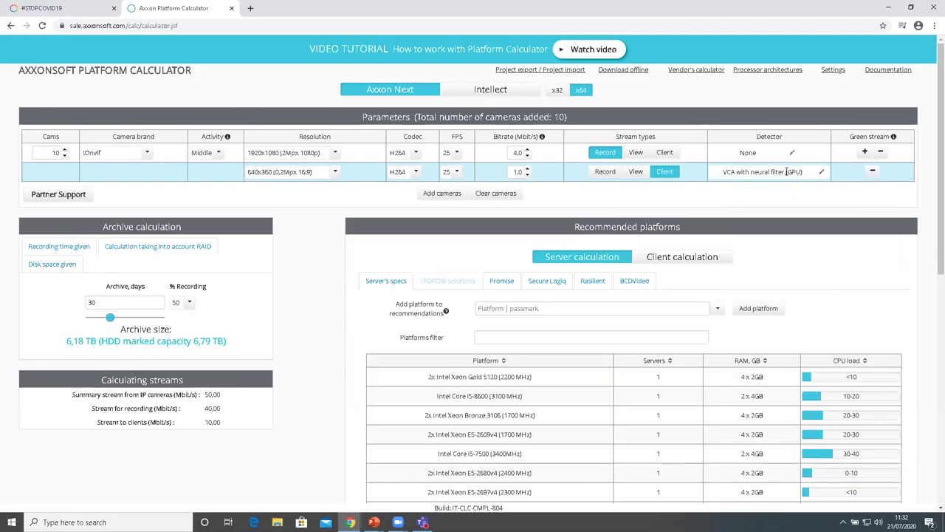
Step: Examine the server count, RAM and CPU load of the recommended server platforms for the current camera setup
{"action": "scroll", "coordinate": [753, 266], "scroll_direction": "down", "scroll_amount": 2}
{"action": "scroll", "coordinate": [749, 261], "scroll_direction": "down", "scroll_amount": 5}
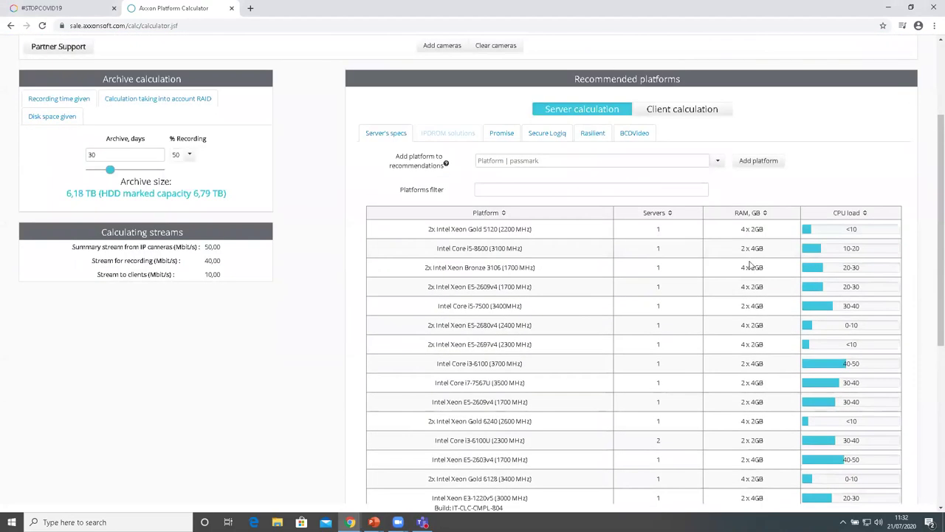
{"action": "scroll", "coordinate": [748, 261], "scroll_direction": "down", "scroll_amount": 2}
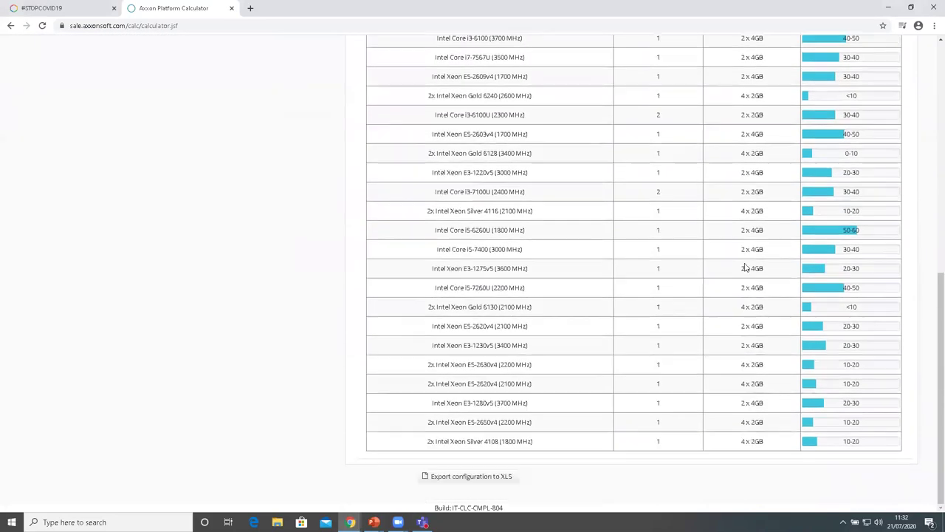
{"action": "left_click_drag", "start_coordinate": [848, 441], "coordinate": [697, 285]}
{"action": "left_click", "coordinate": [552, 348]}
{"action": "mouse_move", "coordinate": [868, 350]}
{"action": "left_click_drag", "start_coordinate": [867, 350], "coordinate": [829, 351]}
{"action": "left_click_drag", "start_coordinate": [762, 345], "coordinate": [740, 346]}
{"action": "scroll", "coordinate": [748, 401], "scroll_direction": "up", "scroll_amount": 1}
{"action": "scroll", "coordinate": [748, 401], "scroll_direction": "up", "scroll_amount": 3}
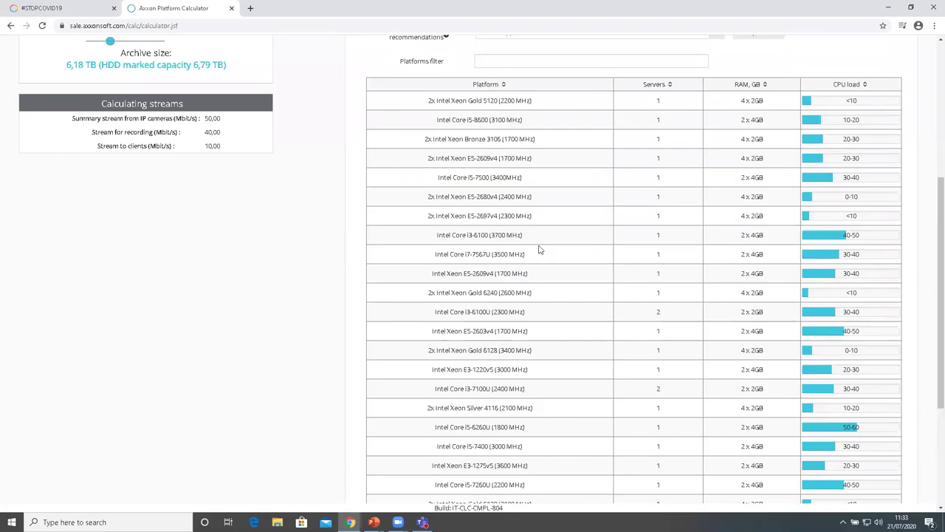
{"action": "scroll", "coordinate": [540, 268], "scroll_direction": "up", "scroll_amount": 3}
{"action": "scroll", "coordinate": [540, 273], "scroll_direction": "down", "scroll_amount": 6}
{"action": "scroll", "coordinate": [537, 419], "scroll_direction": "up", "scroll_amount": 6}
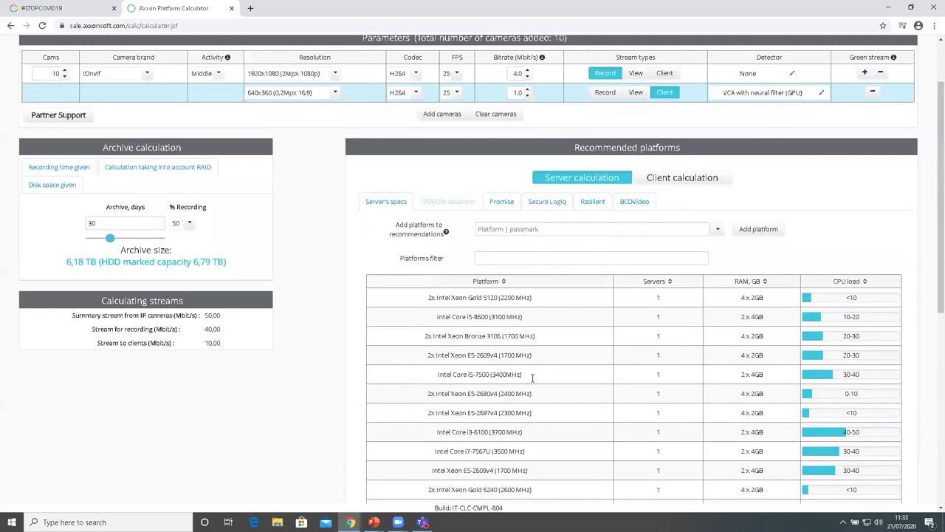
Step: Add the Intel Core i7-2860QM (2500 MHz) platform to the server recommendations
{"action": "left_click", "coordinate": [540, 227]}
{"action": "type", "text": "i7"}
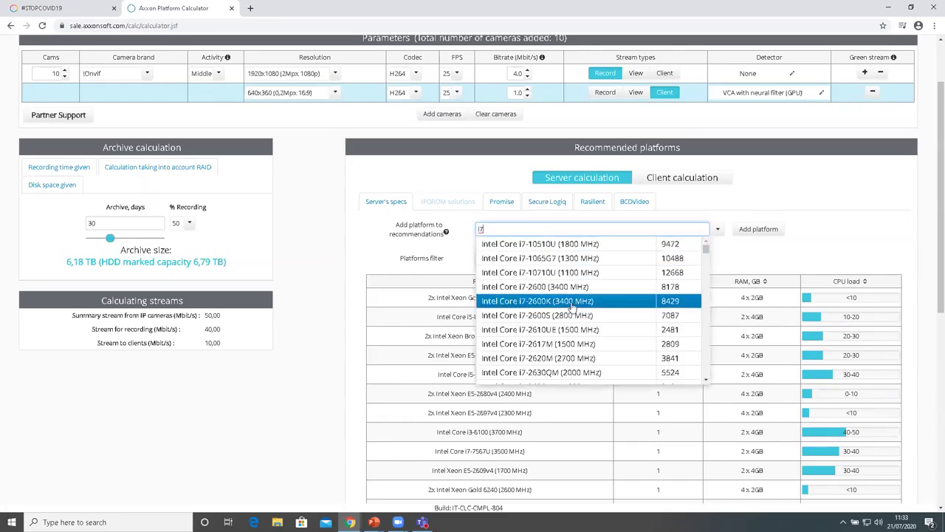
{"action": "scroll", "coordinate": [572, 307], "scroll_direction": "down", "scroll_amount": 5}
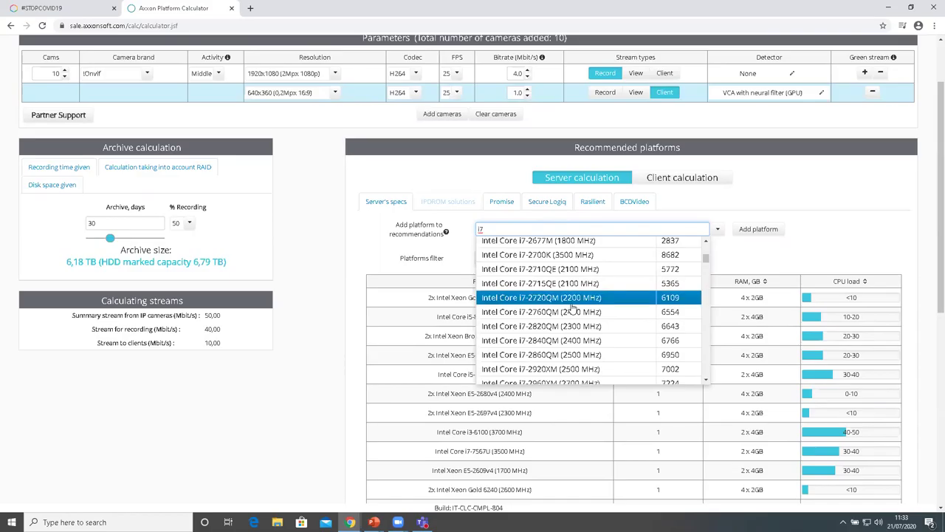
{"action": "scroll", "coordinate": [572, 308], "scroll_direction": "down", "scroll_amount": 1}
{"action": "left_click", "coordinate": [573, 306]}
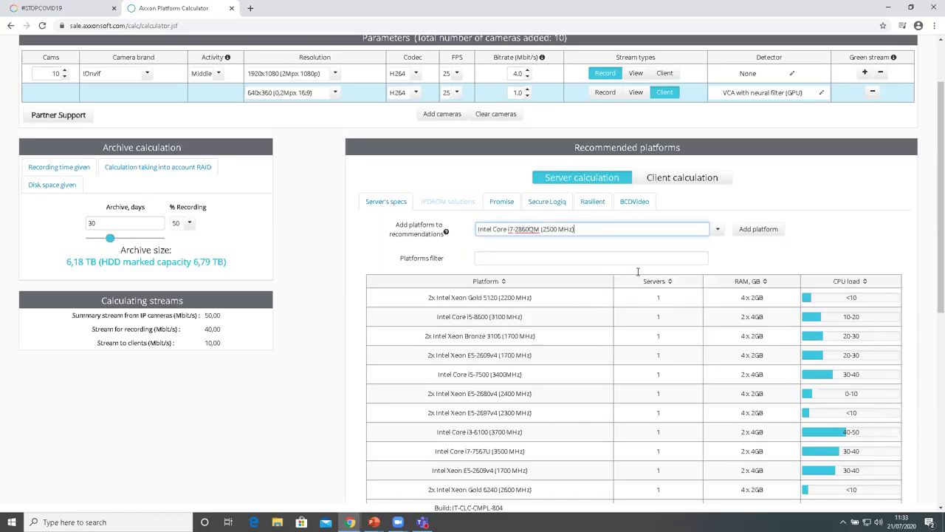
{"action": "left_click", "coordinate": [740, 237]}
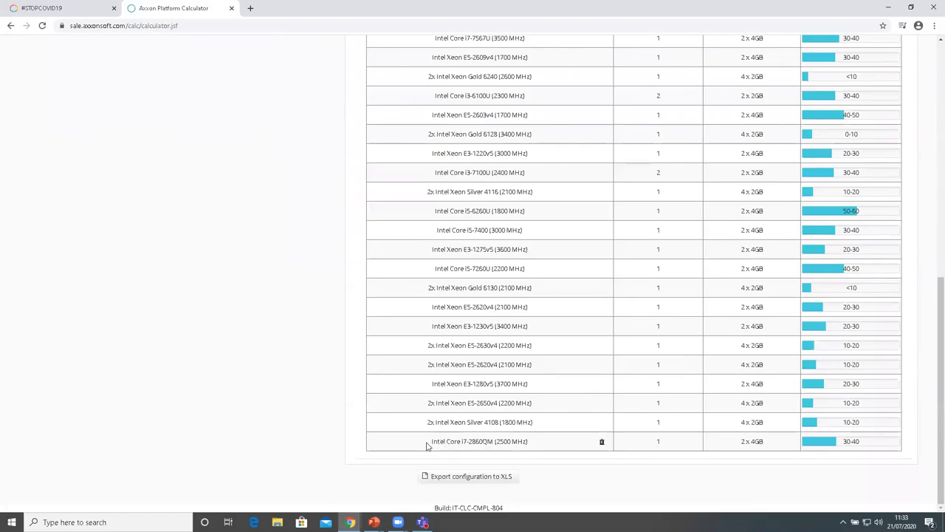
Step: Examine the servers, RAM and CPU load of the added Intel Core i7-2860QM platform and compare it with the other platforms
{"action": "left_click_drag", "start_coordinate": [874, 447], "coordinate": [430, 446]}
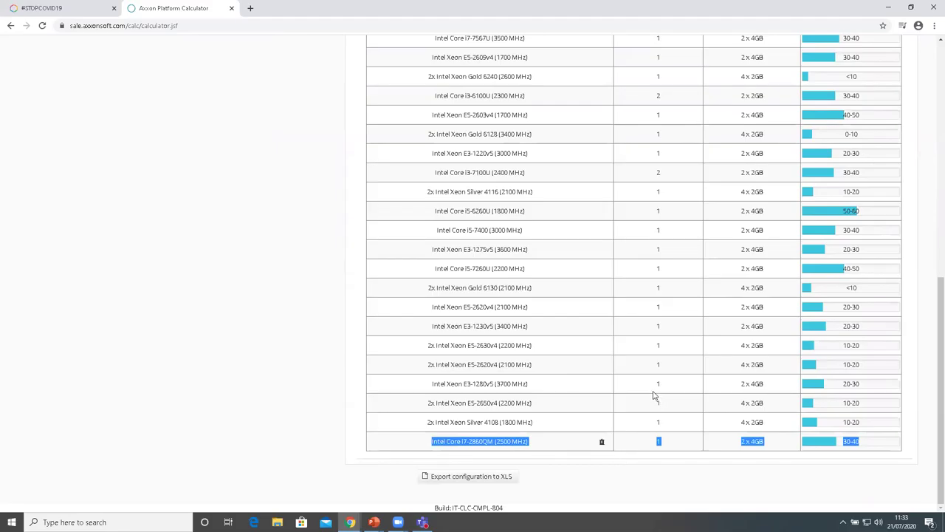
{"action": "left_click_drag", "start_coordinate": [876, 450], "coordinate": [833, 443]}
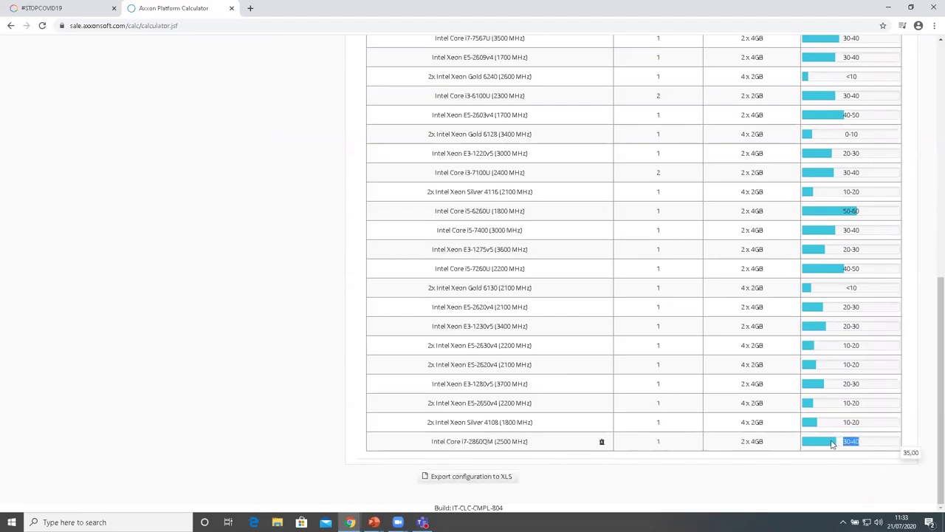
{"action": "scroll", "coordinate": [808, 443], "scroll_direction": "up", "scroll_amount": 5}
{"action": "scroll", "coordinate": [808, 443], "scroll_direction": "up", "scroll_amount": 3}
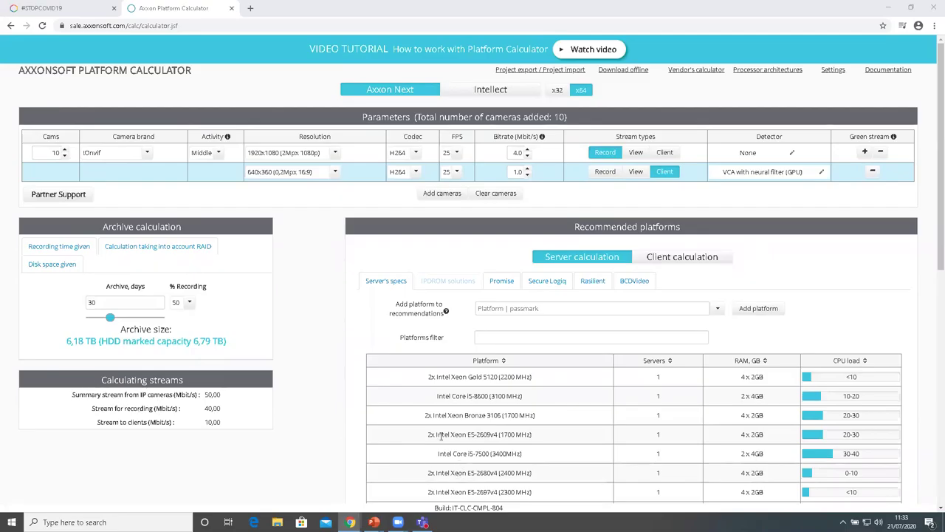
{"action": "scroll", "coordinate": [432, 430], "scroll_direction": "down", "scroll_amount": 3}
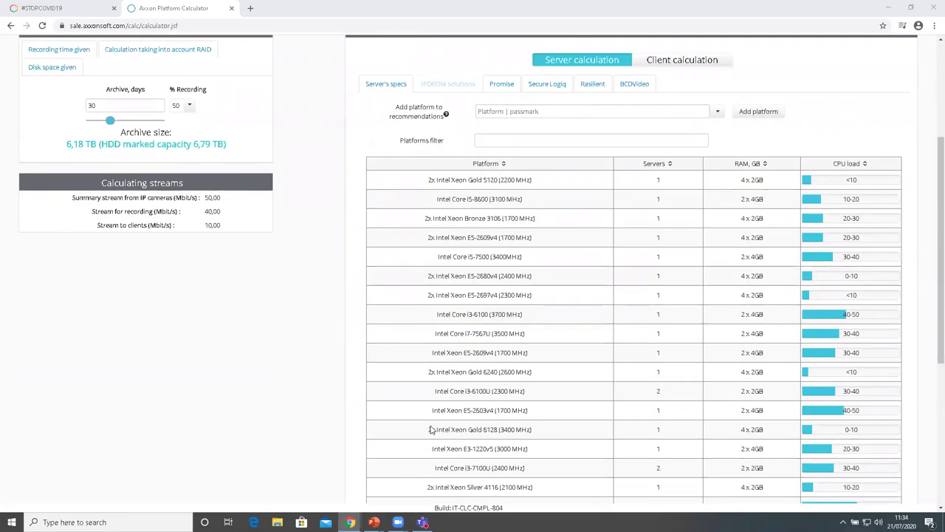
{"action": "scroll", "coordinate": [432, 430], "scroll_direction": "down", "scroll_amount": 5}
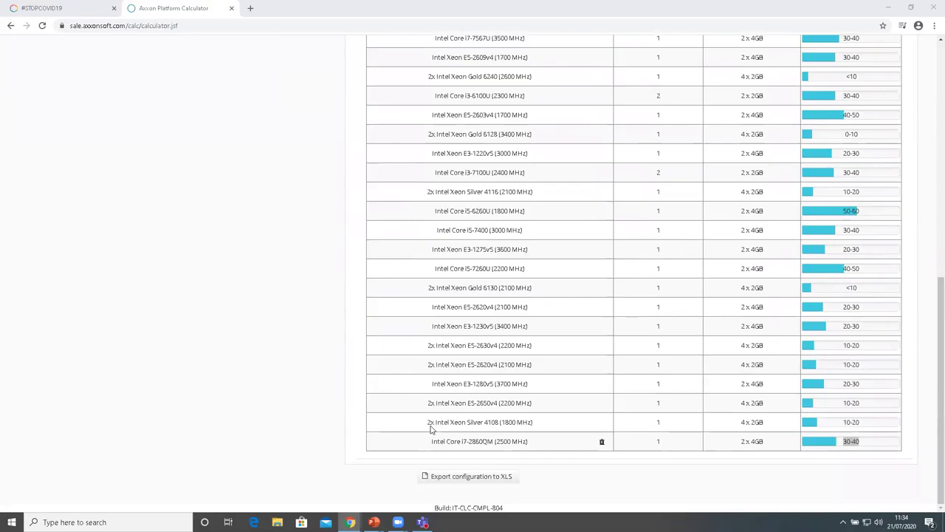
{"action": "scroll", "coordinate": [432, 430], "scroll_direction": "up", "scroll_amount": 8}
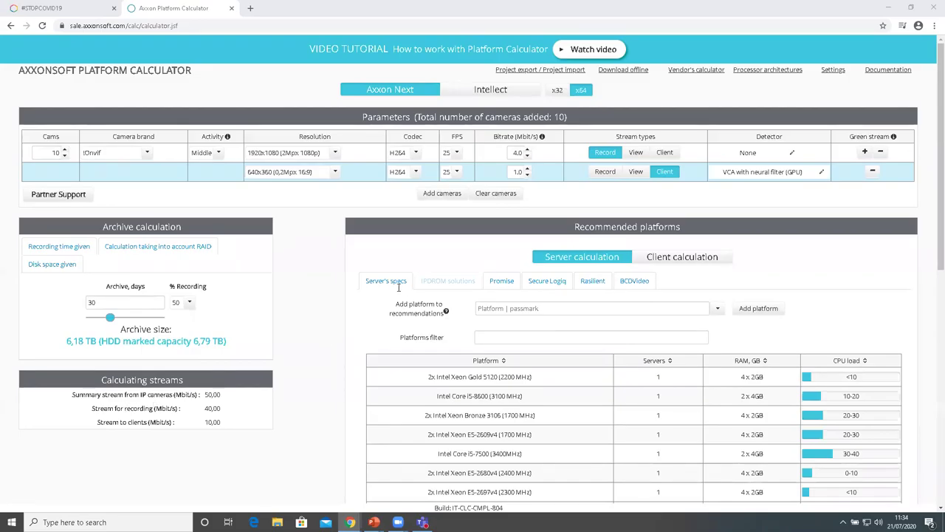
{"action": "scroll", "coordinate": [301, 309], "scroll_direction": "down", "scroll_amount": 1}
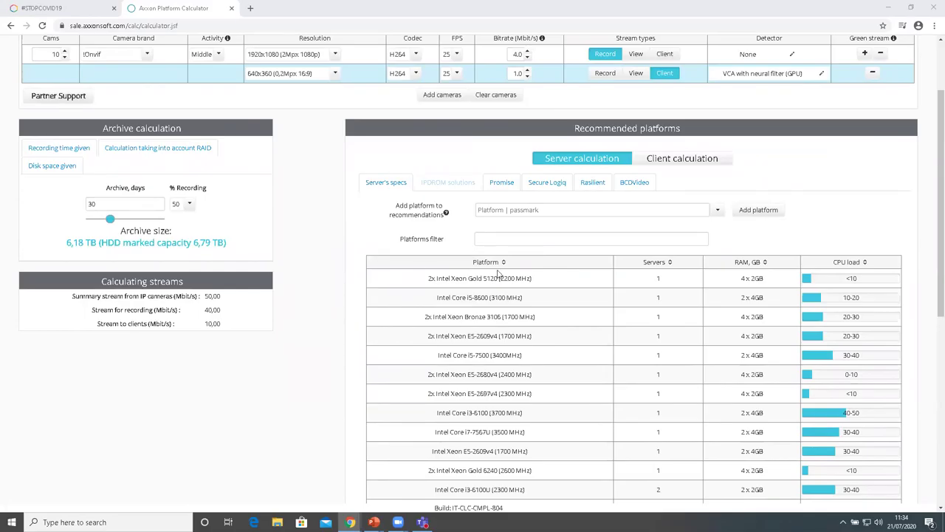
Step: Review the recommended server models from Promise, Secure Logiq, Rasilient and BCDVideo, including the BCDT03-ELVS
{"action": "left_click", "coordinate": [506, 185]}
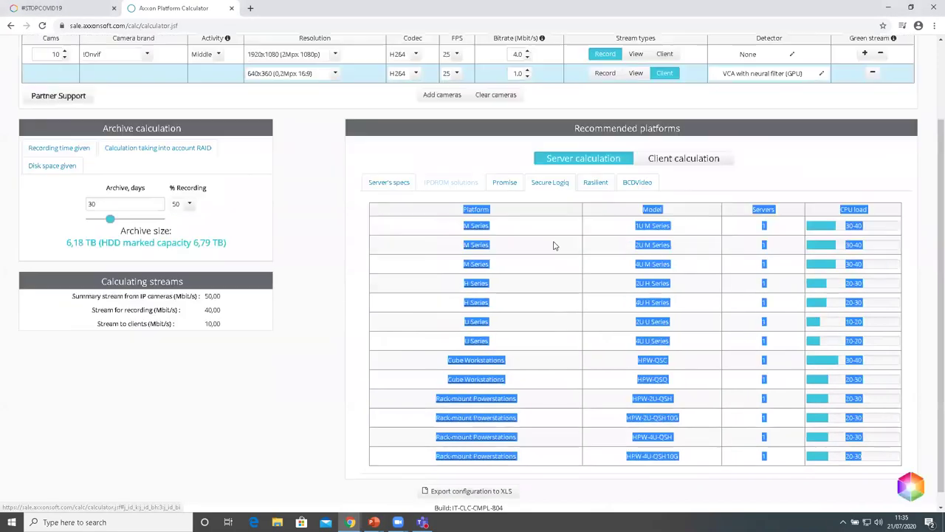
{"action": "left_click", "coordinate": [596, 183]}
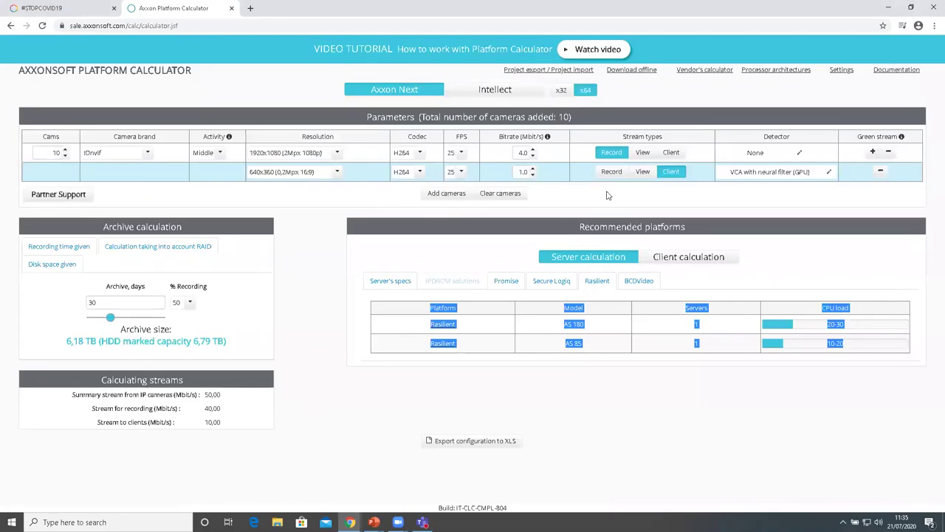
{"action": "left_click", "coordinate": [653, 279]}
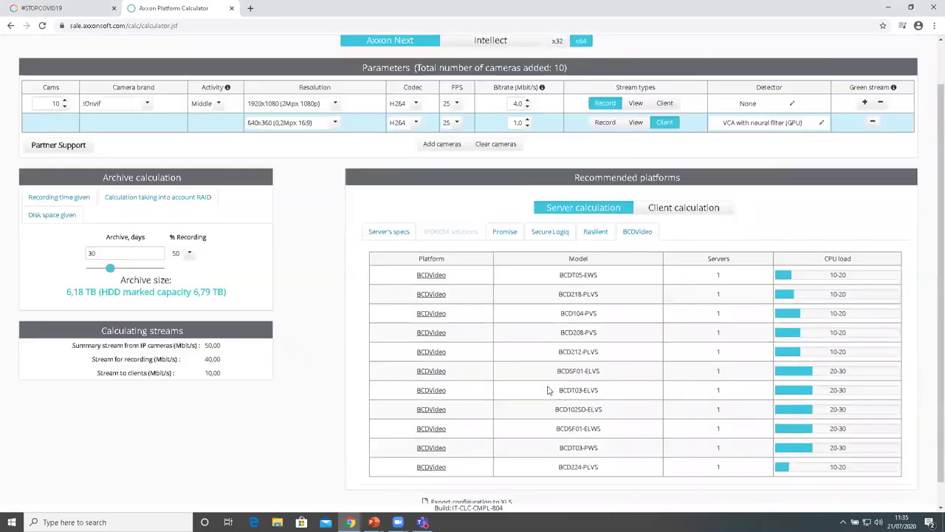
{"action": "scroll", "coordinate": [548, 390], "scroll_direction": "down", "scroll_amount": 1}
{"action": "left_click_drag", "start_coordinate": [599, 309], "coordinate": [561, 268]}
{"action": "left_click", "coordinate": [623, 336]}
{"action": "left_click_drag", "start_coordinate": [604, 364], "coordinate": [559, 364]}
{"action": "scroll", "coordinate": [459, 230], "scroll_direction": "up", "scroll_amount": 2}
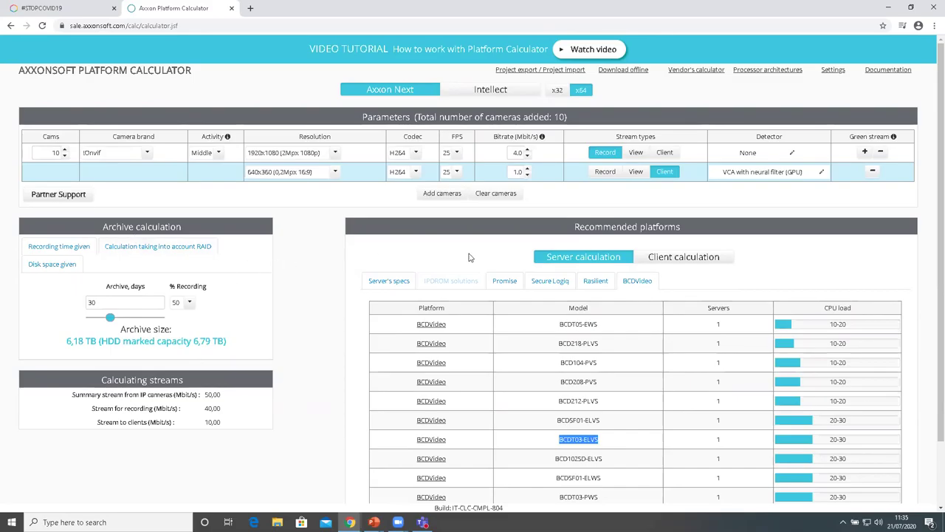
{"action": "left_click", "coordinate": [557, 382]}
{"action": "scroll", "coordinate": [567, 382], "scroll_direction": "down", "scroll_amount": 1}
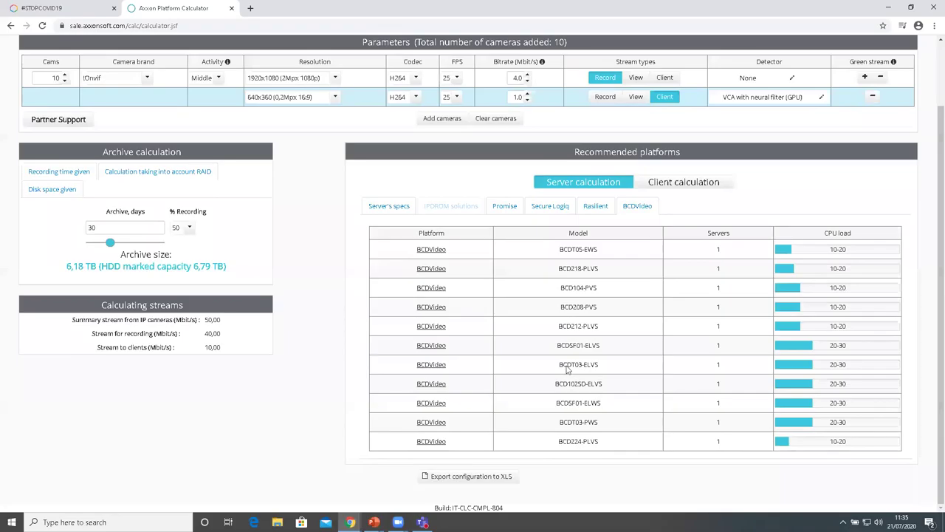
Step: Return to the general server specifications and examine the Intel Xeon E3-1220v5 (3000 MHz) platform
{"action": "left_click", "coordinate": [404, 210]}
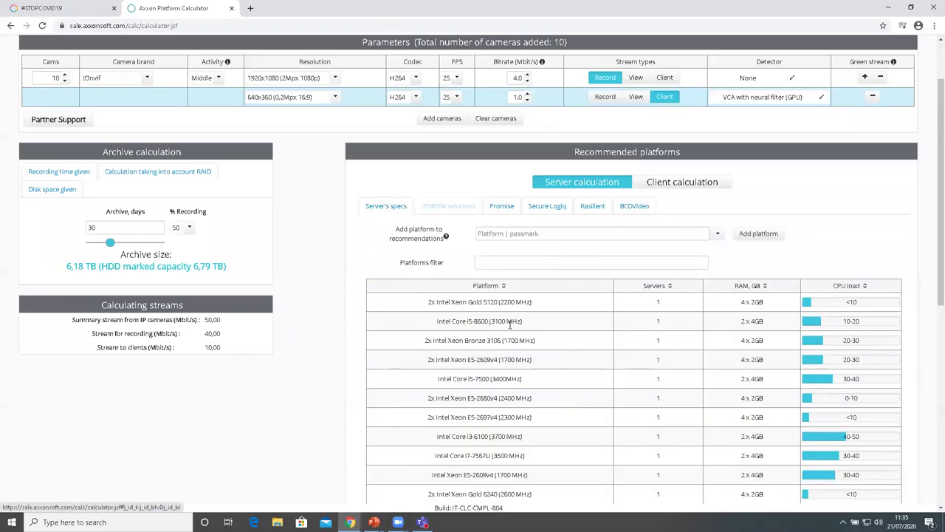
{"action": "scroll", "coordinate": [510, 329], "scroll_direction": "down", "scroll_amount": 2}
{"action": "scroll", "coordinate": [509, 329], "scroll_direction": "down", "scroll_amount": 1}
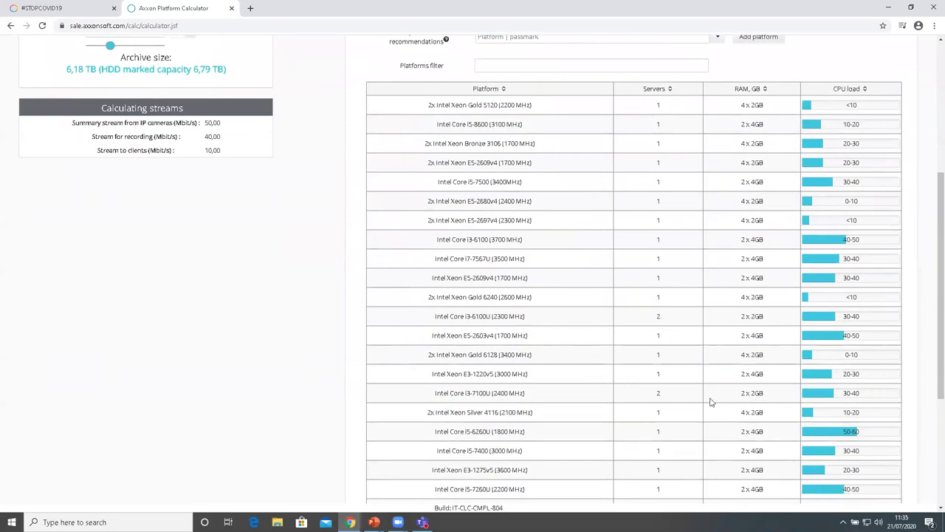
{"action": "left_click_drag", "start_coordinate": [433, 374], "coordinate": [529, 374]}
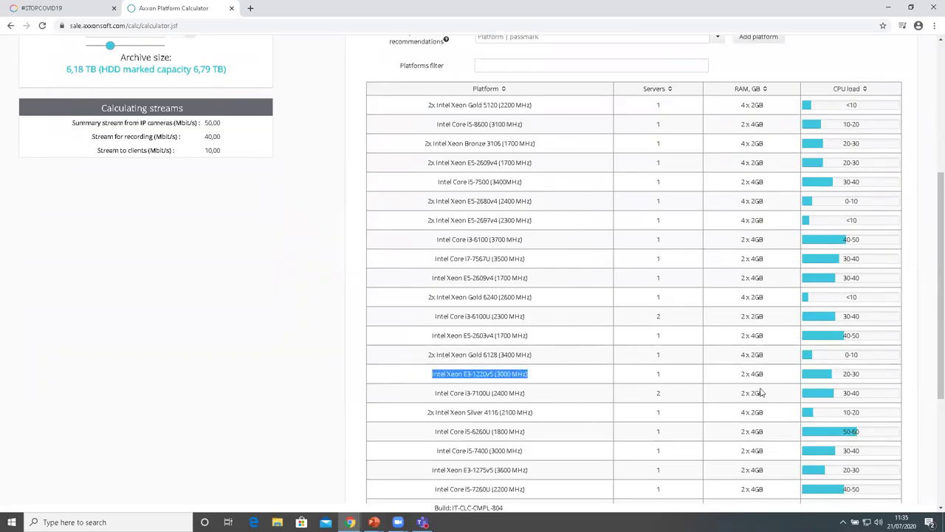
Step: Replace the 640x360 stream's detector with Neural tracker (CPU, 6fps)
{"action": "scroll", "coordinate": [769, 383], "scroll_direction": "up", "scroll_amount": 2}
{"action": "scroll", "coordinate": [763, 378], "scroll_direction": "up", "scroll_amount": 3}
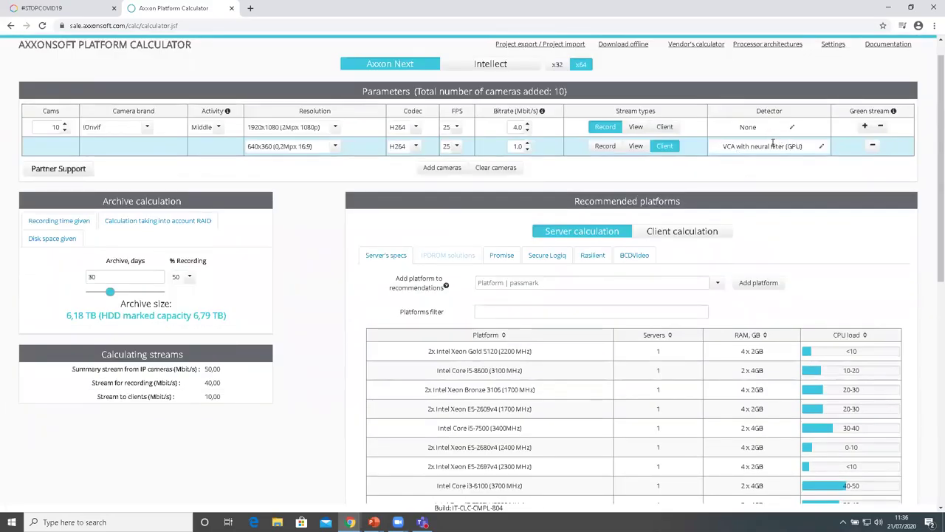
{"action": "left_click", "coordinate": [820, 147]}
{"action": "left_click", "coordinate": [771, 146]}
{"action": "scroll", "coordinate": [785, 249], "scroll_direction": "down", "scroll_amount": 3}
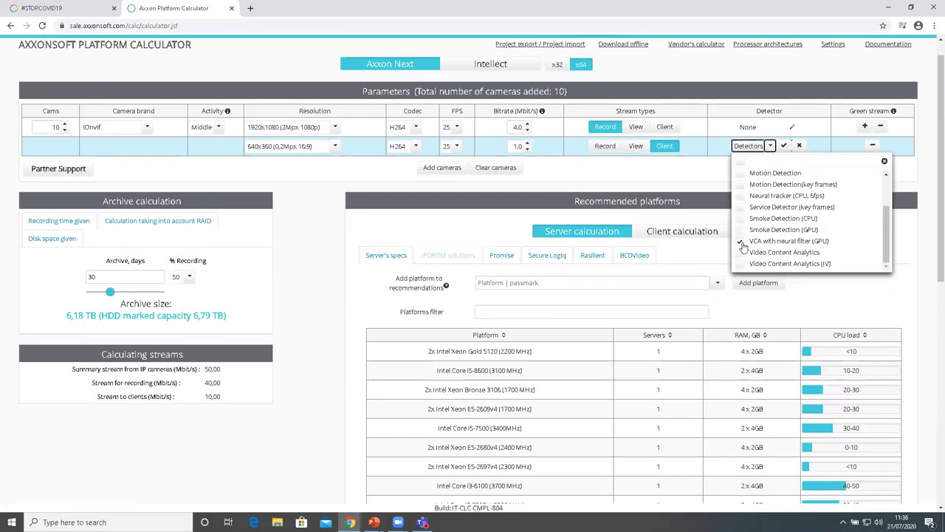
{"action": "left_click", "coordinate": [741, 196]}
{"action": "left_click", "coordinate": [783, 145]}
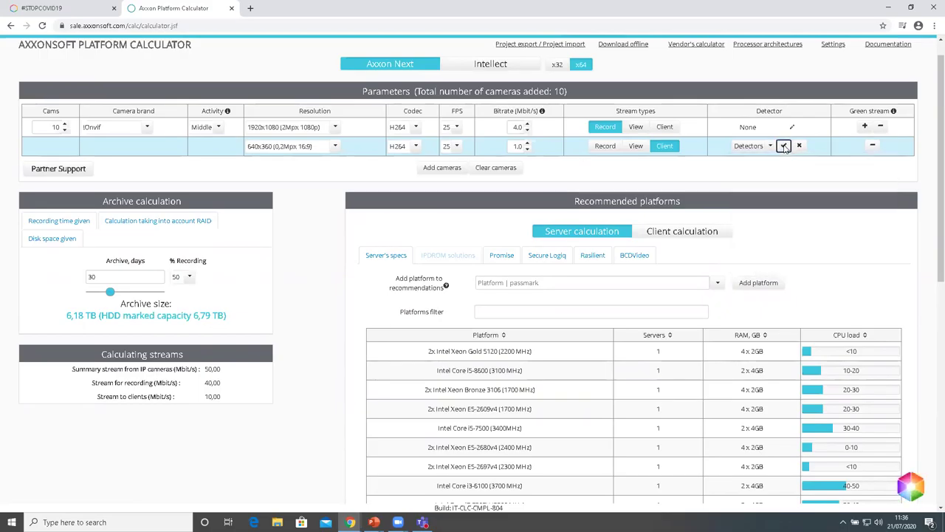
{"action": "left_click", "coordinate": [783, 145]}
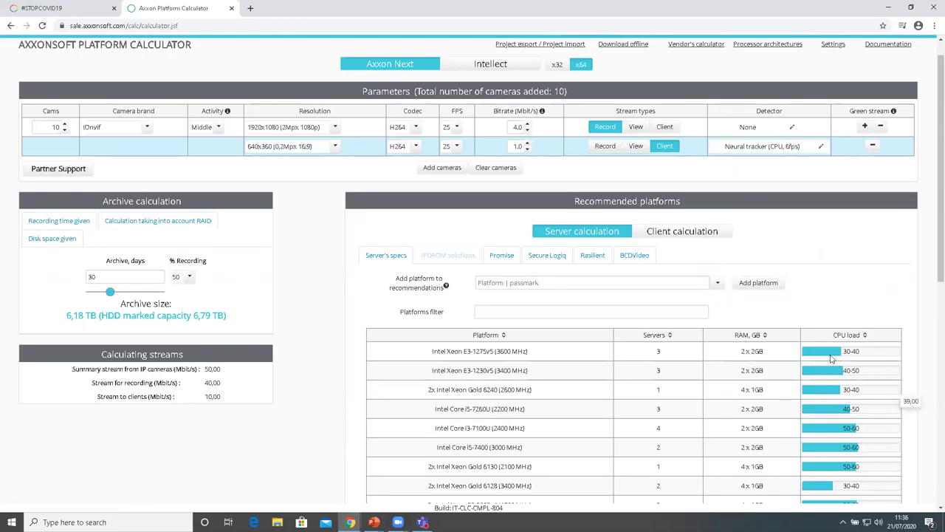
Step: Examine the CPU load and number of servers required for the Intel Xeon E3-1275v5 (3600 MHz) platform
{"action": "left_click_drag", "start_coordinate": [842, 352], "coordinate": [859, 356]}
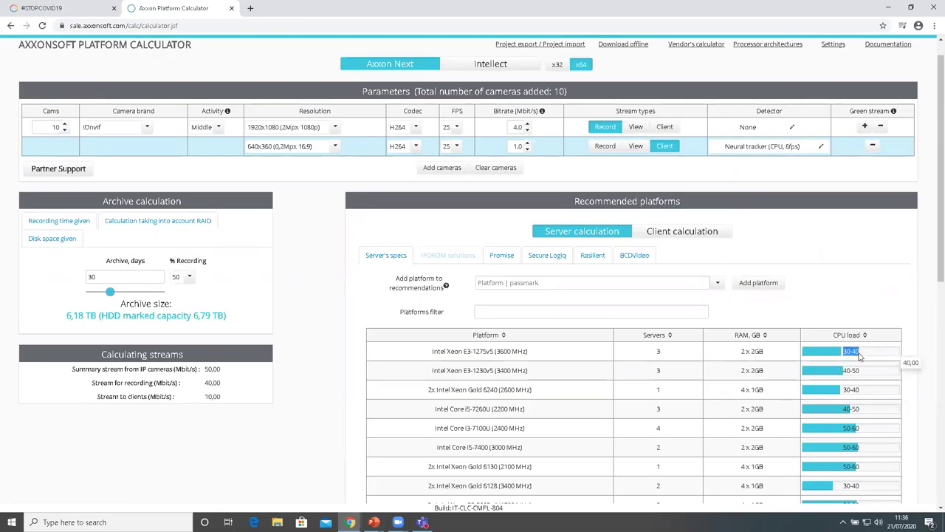
{"action": "scroll", "coordinate": [857, 358], "scroll_direction": "down", "scroll_amount": 1}
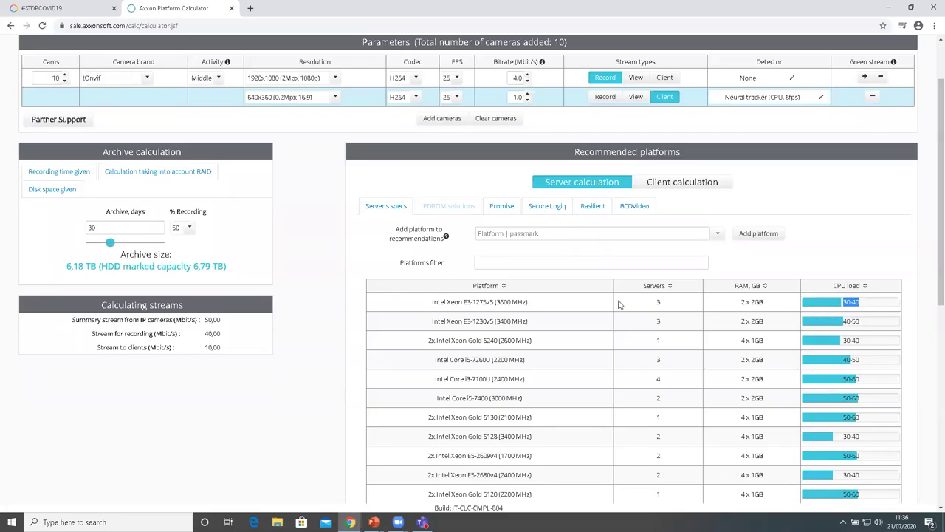
{"action": "double_click", "coordinate": [658, 303]}
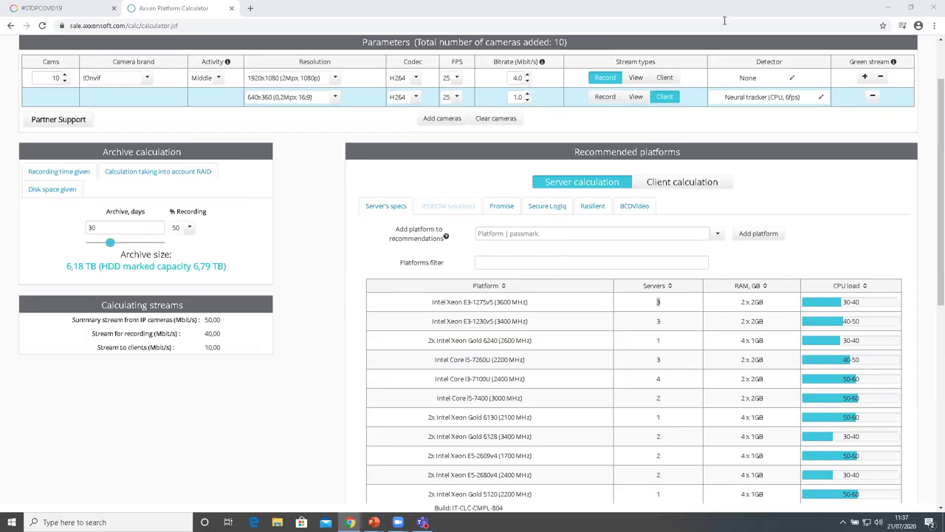
Step: Switch to the StopCOVID19 presentation in PowerPoint and start the slide show from the Q & A slide
{"action": "mouse_move", "coordinate": [373, 522]}
{"action": "left_click", "coordinate": [232, 483]}
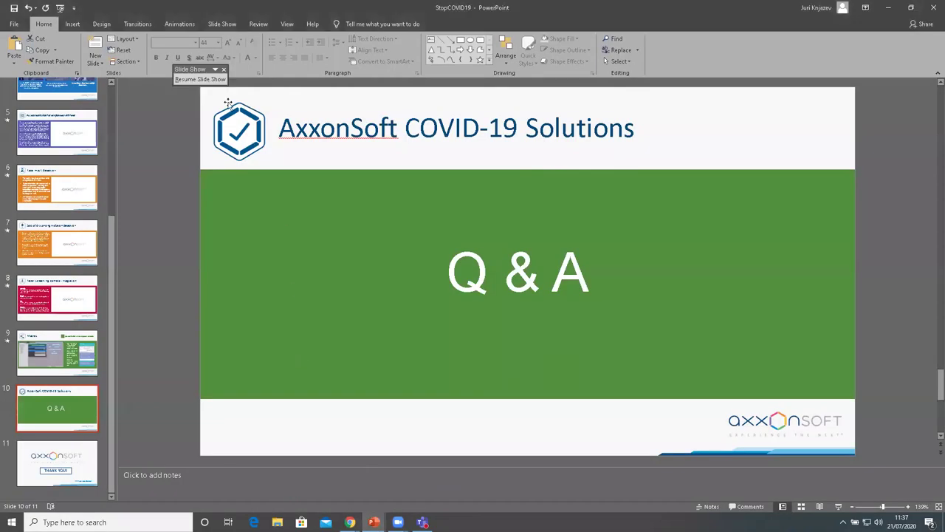
{"action": "left_click", "coordinate": [839, 506]}
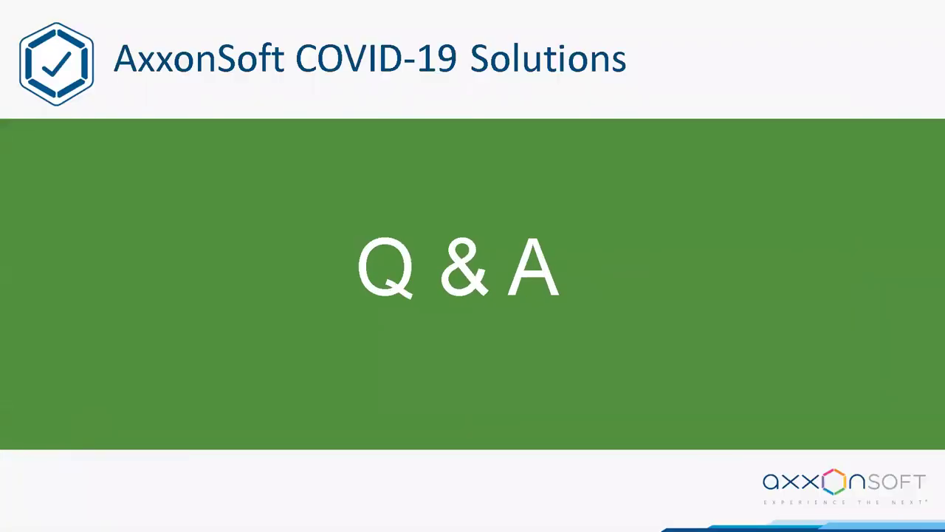